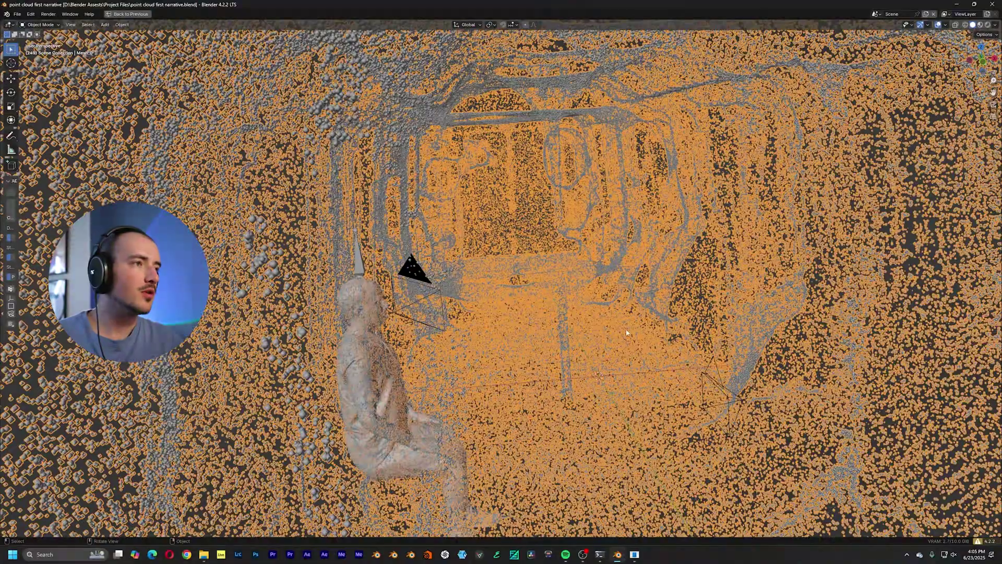
- Zoom into the tunnel, then orbit, pan and zoom around the same point-cloud scene in Blender 4.5
scroll(786, 119, "up", 10)
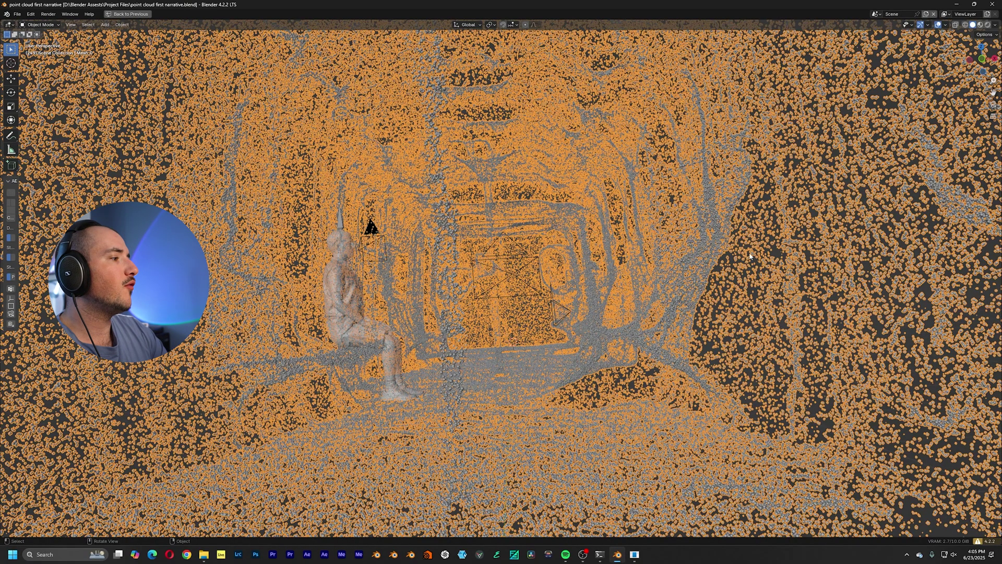
left_click(634, 554)
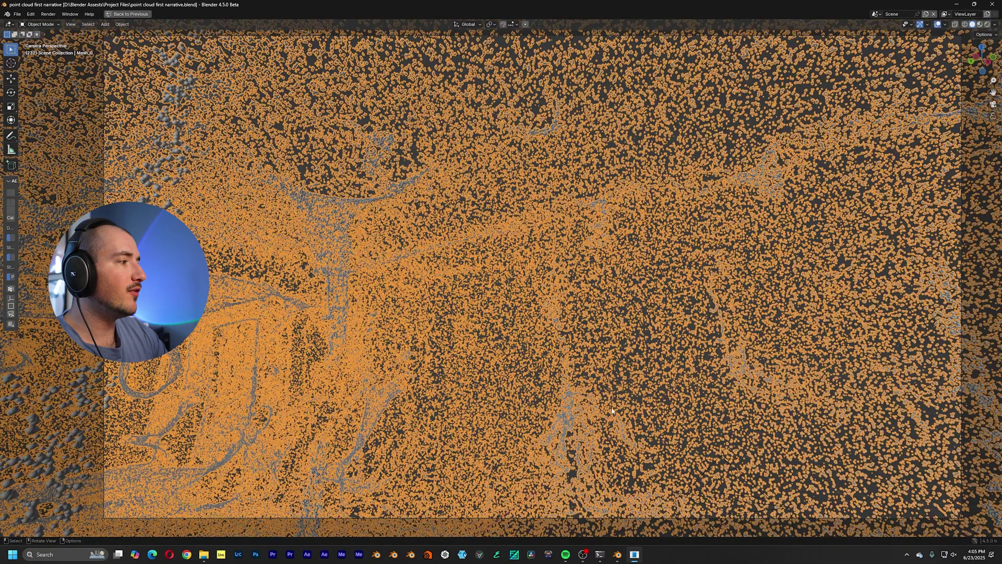
middle_click_drag(612, 411, 494, 320)
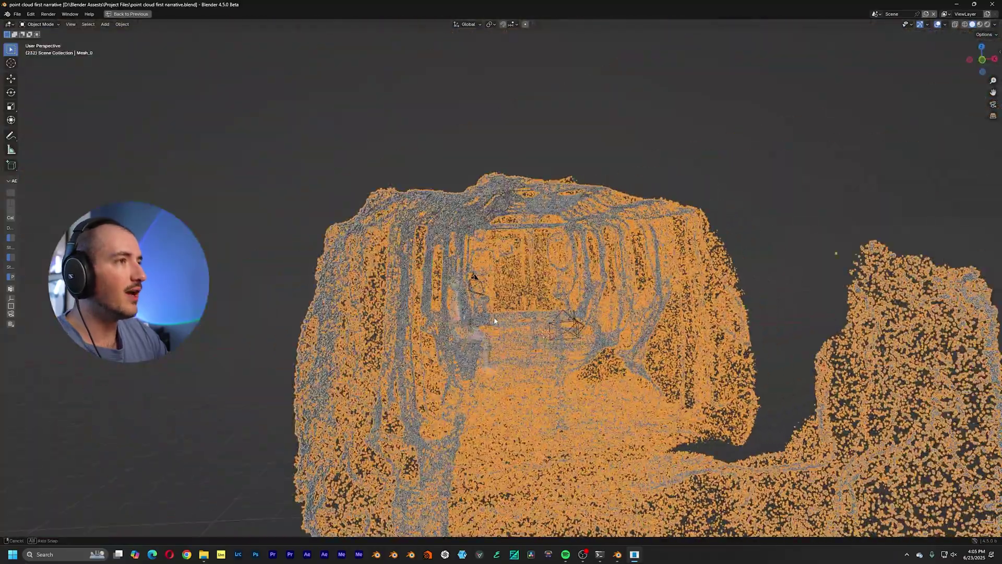
scroll(500, 322, "up", 5)
middle_click_drag(557, 379, 558, 340)
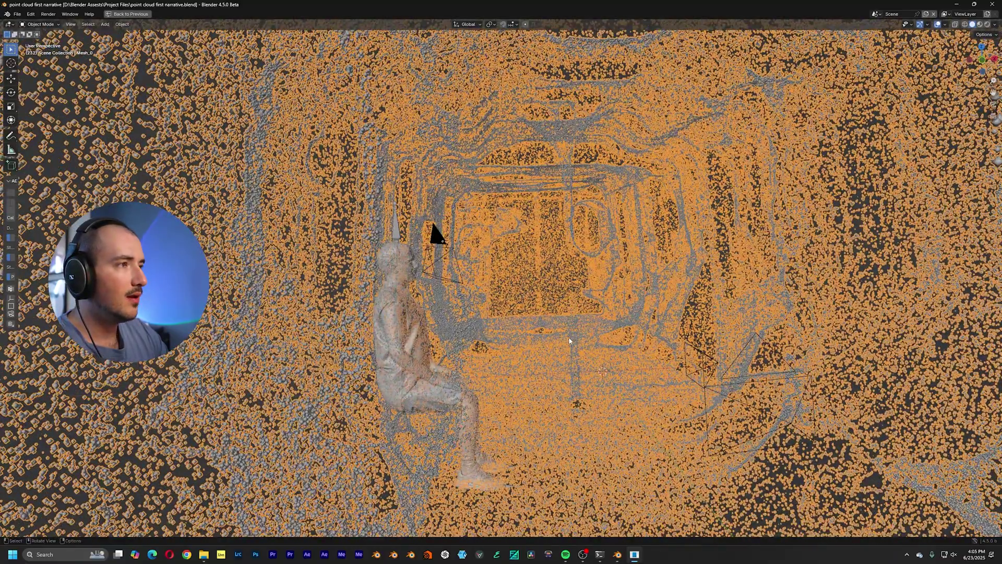
middle_click_drag(570, 340, 577, 325)
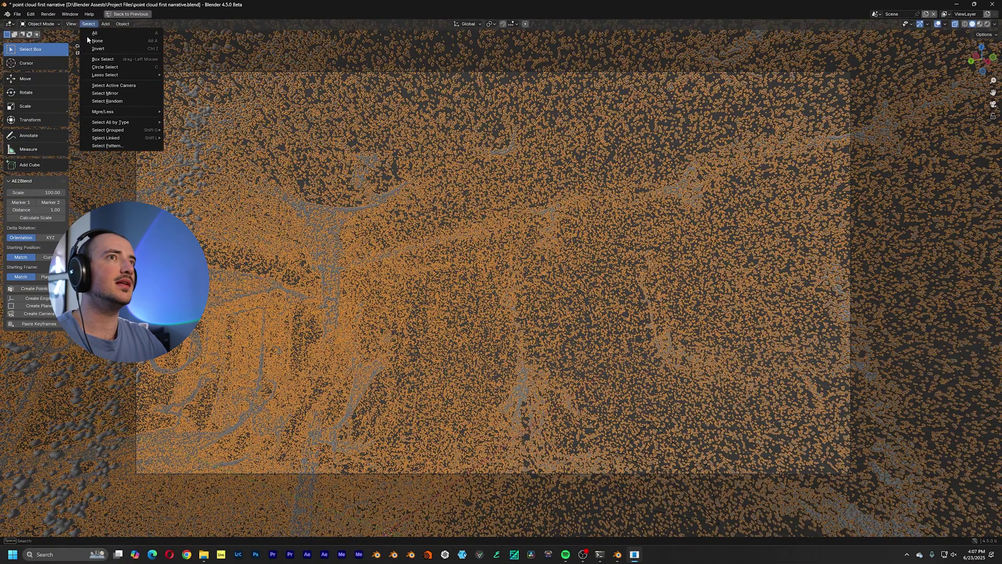
- Deselect the point cloud, play the camera animation, and restore the full workspace layout
left_click(90, 40)
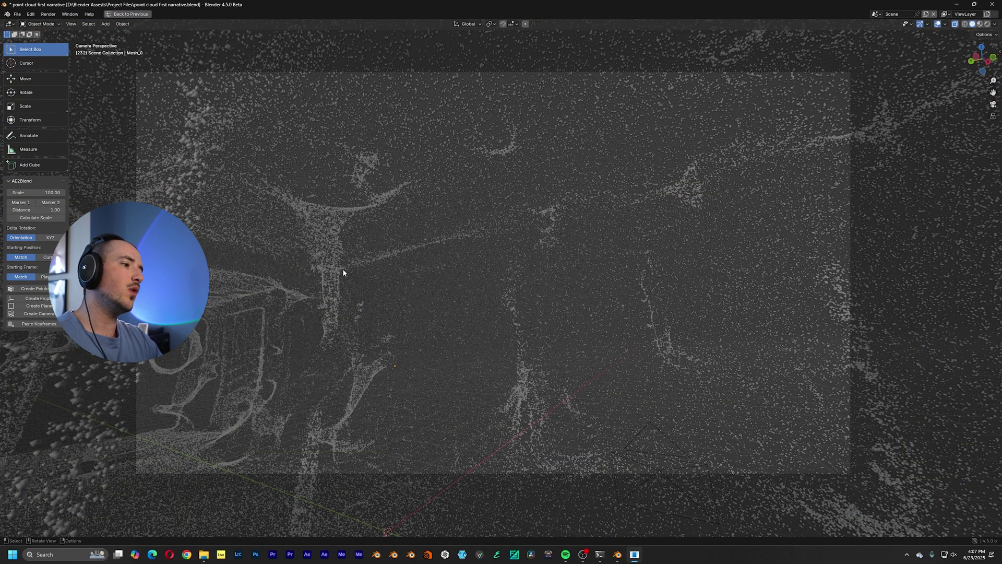
key("space")
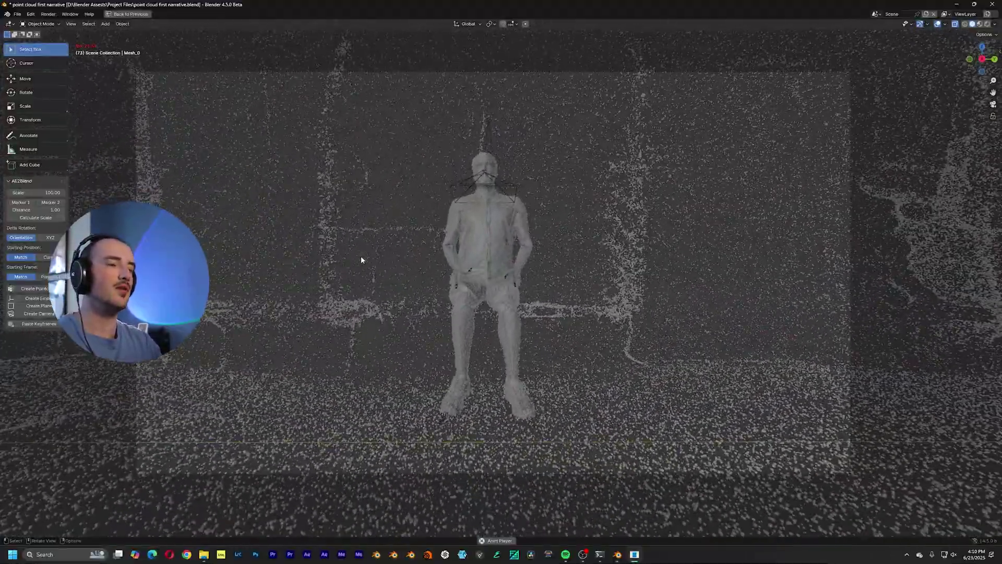
key("ctrl+space")
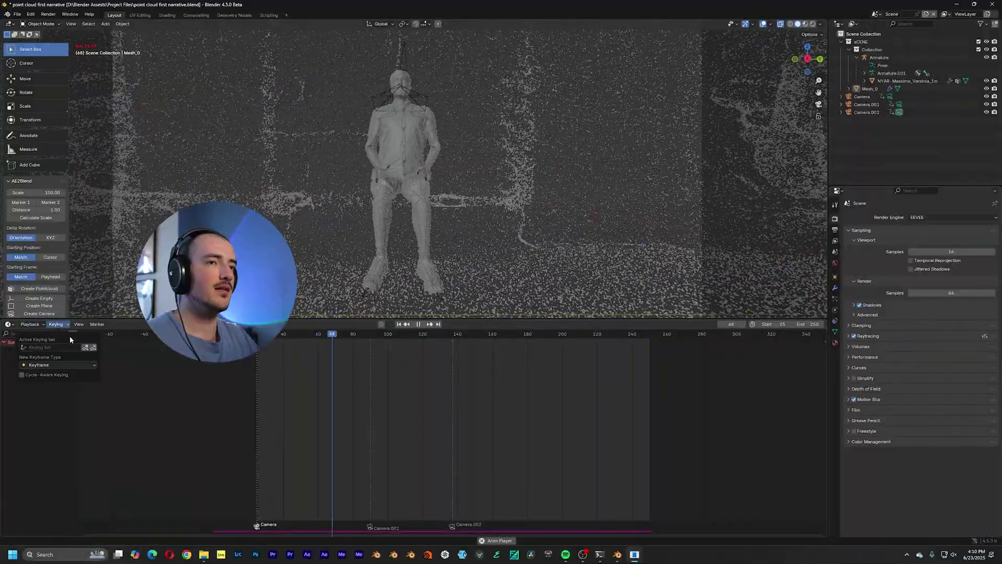
- Set playback sync to Frame Dropping and preview playback in a maximized viewport
left_click(30, 324)
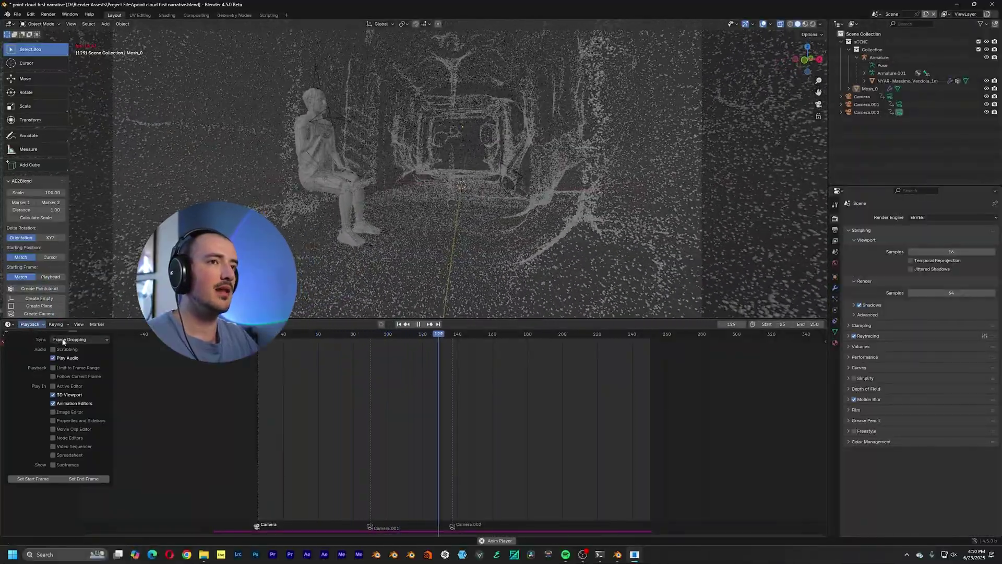
left_click(61, 340)
left_click(70, 348)
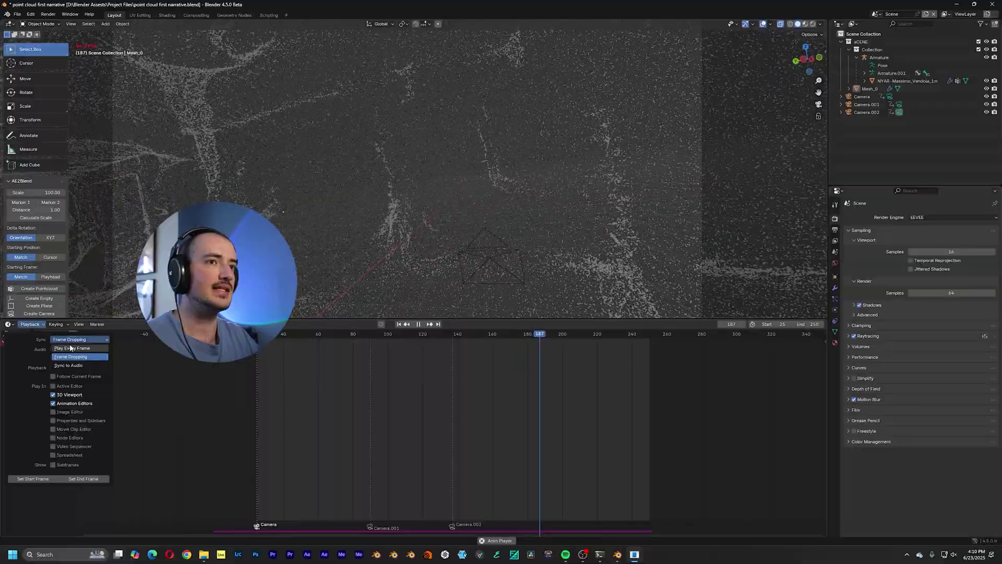
key("ctrl+space")
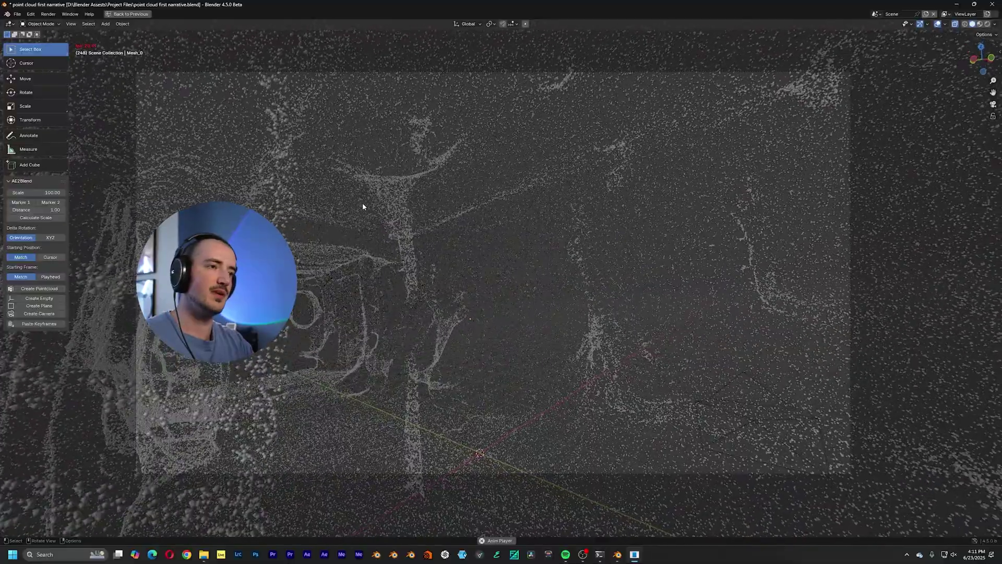
key("ctrl+space")
- Reapply Frame Dropping playback sync and maximize the 3D viewport again
left_click(30, 324)
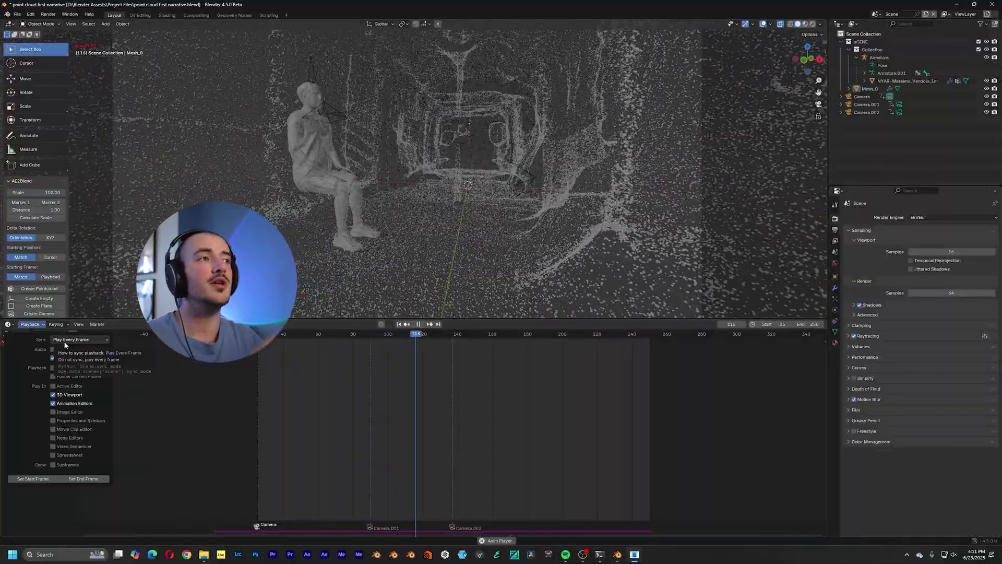
left_click(64, 340)
left_click(73, 357)
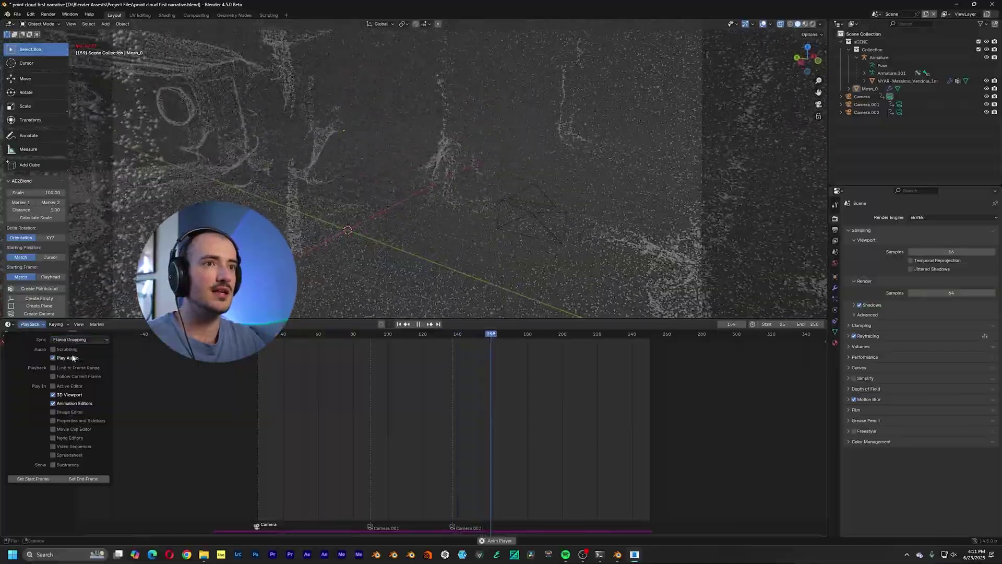
key("ctrl+space")
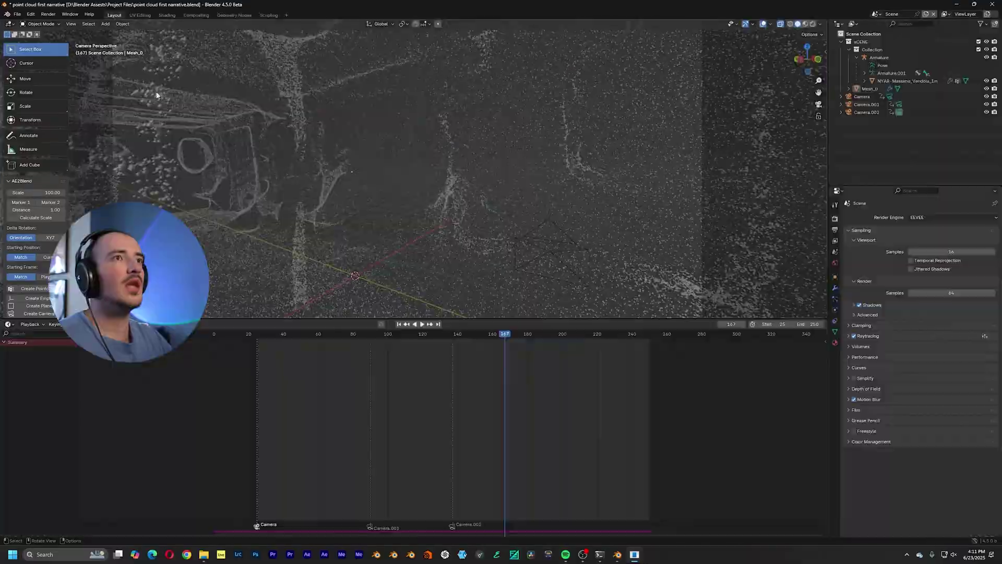
left_click(71, 24)
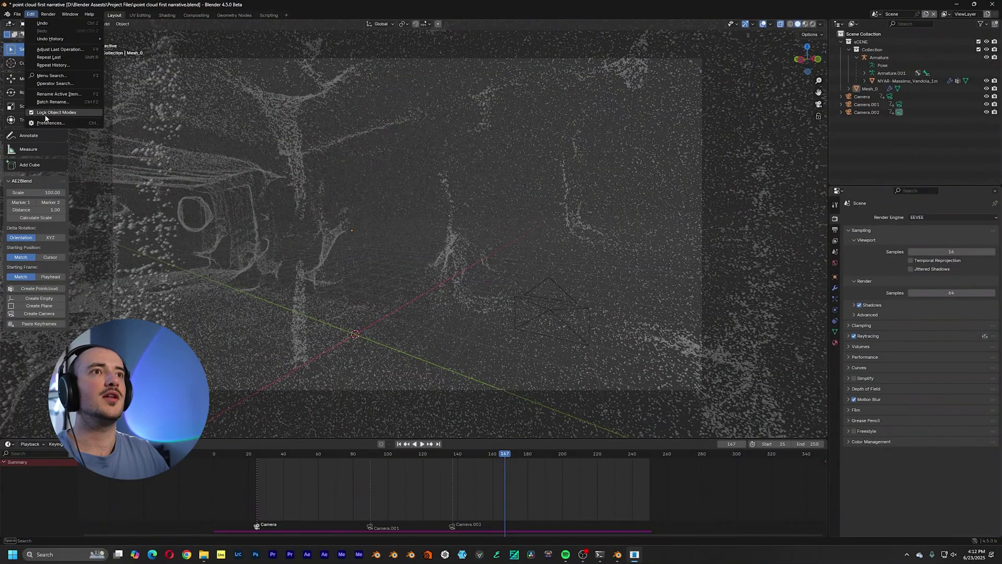
- Open Preferences and center the window to confirm the Vulkan graphics backend
left_click(42, 119)
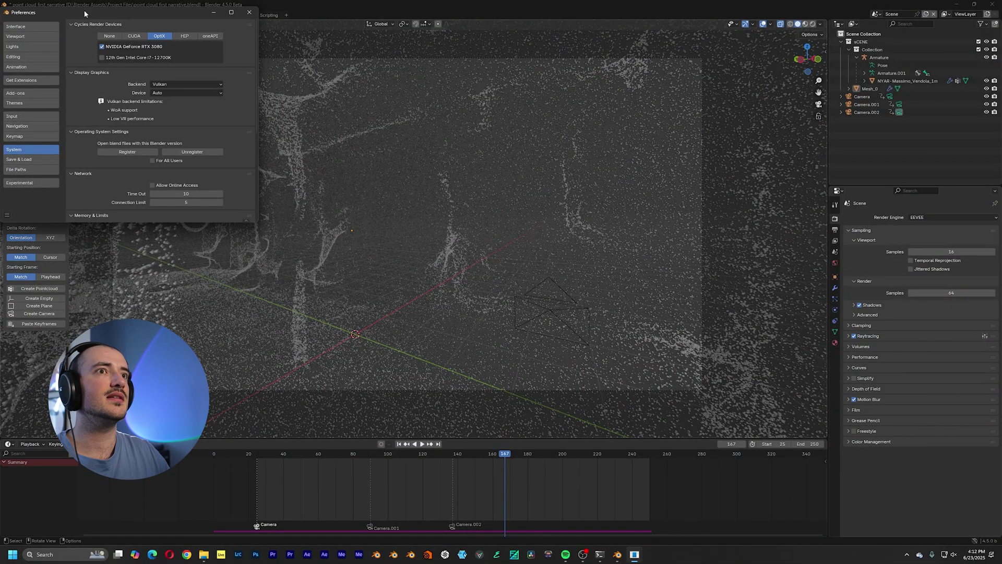
left_click_drag(83, 10, 253, 86)
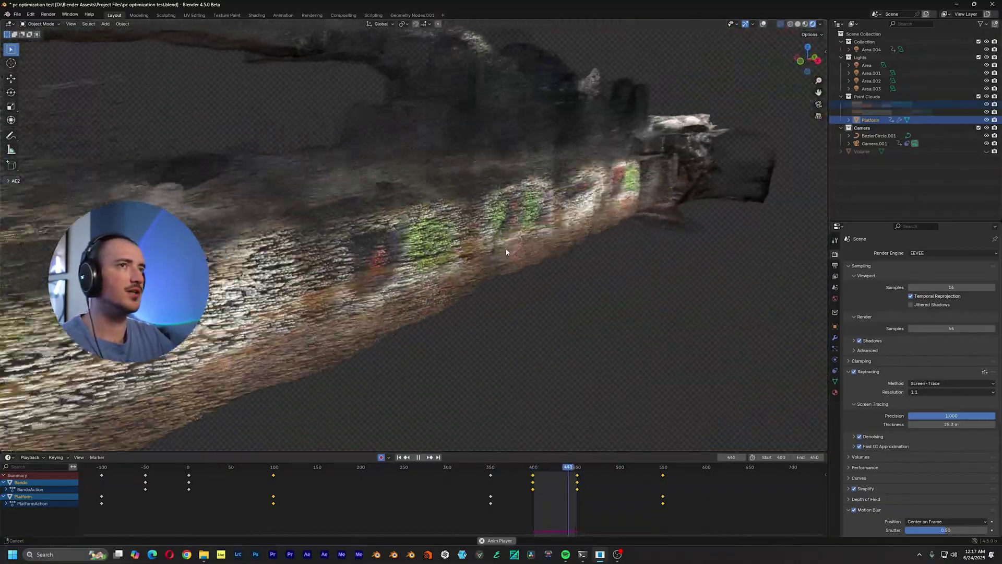
- Show overlays and statistics, deselect all, then select the Platform point cloud
mouse_move(505, 252)
middle_mouse_down()
mouse_move(393, 283)
mouse_move(506, 267)
middle_mouse_up()
key("shift+alt+z")
key("alt+a")
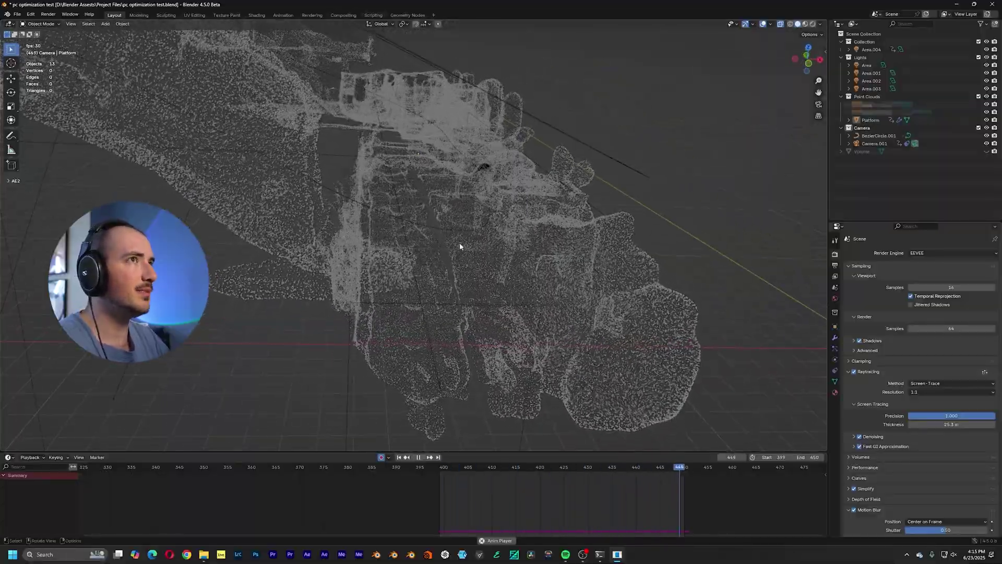
left_click(460, 245)
- View Platform's node tree in the Geometry Nodes workspace and look through the animated camera
left_click(408, 15)
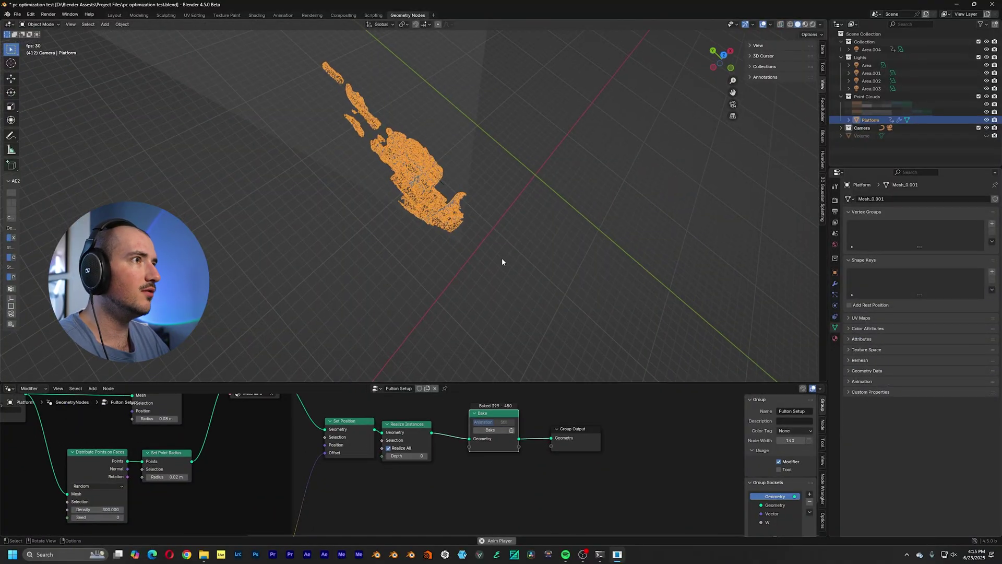
middle_click_drag(508, 264, 461, 477)
scroll(385, 253, "up", 10)
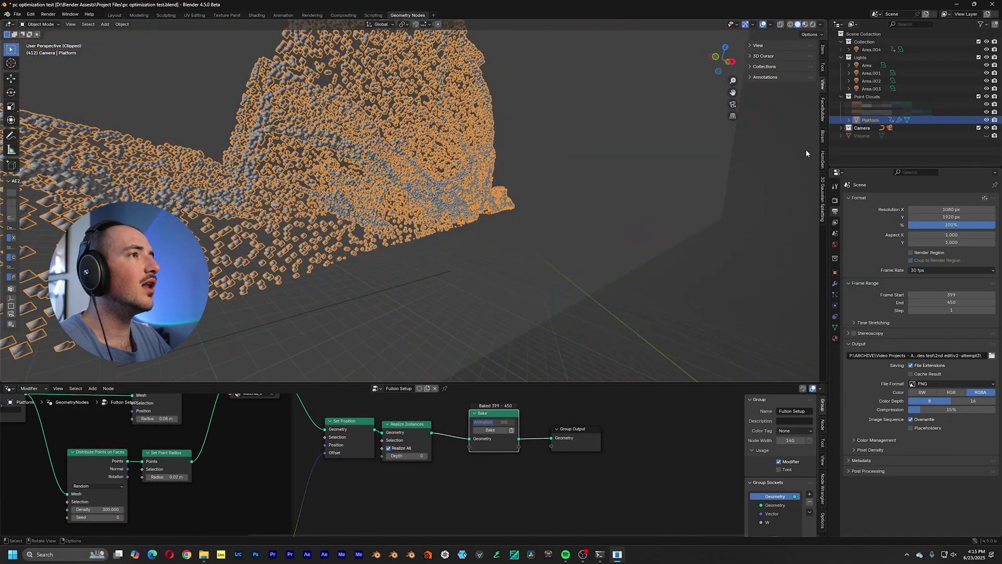
left_click(733, 104)
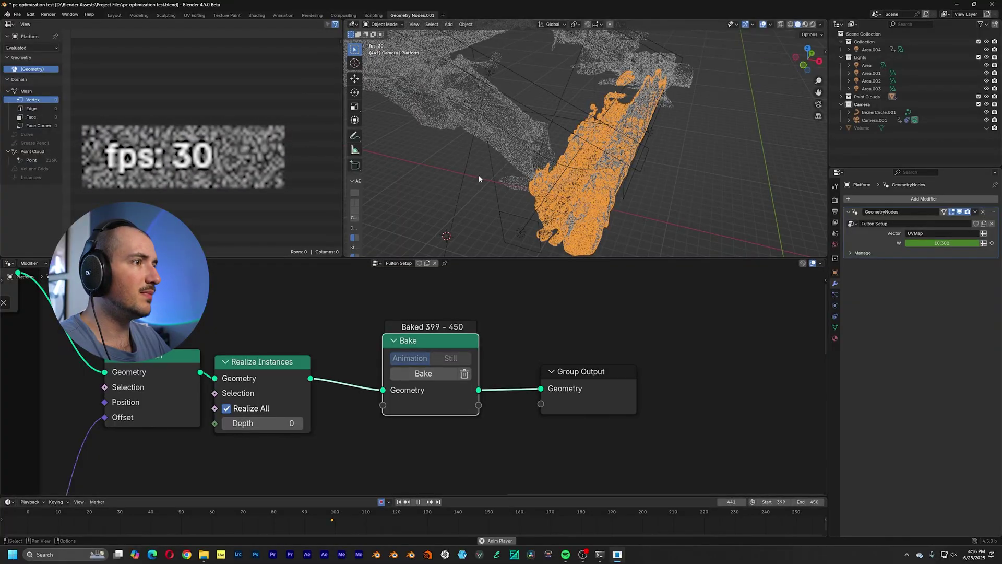
- Check the grey and Bando point clouds' Bake nodes, then play the animation in Layout
left_click(521, 154)
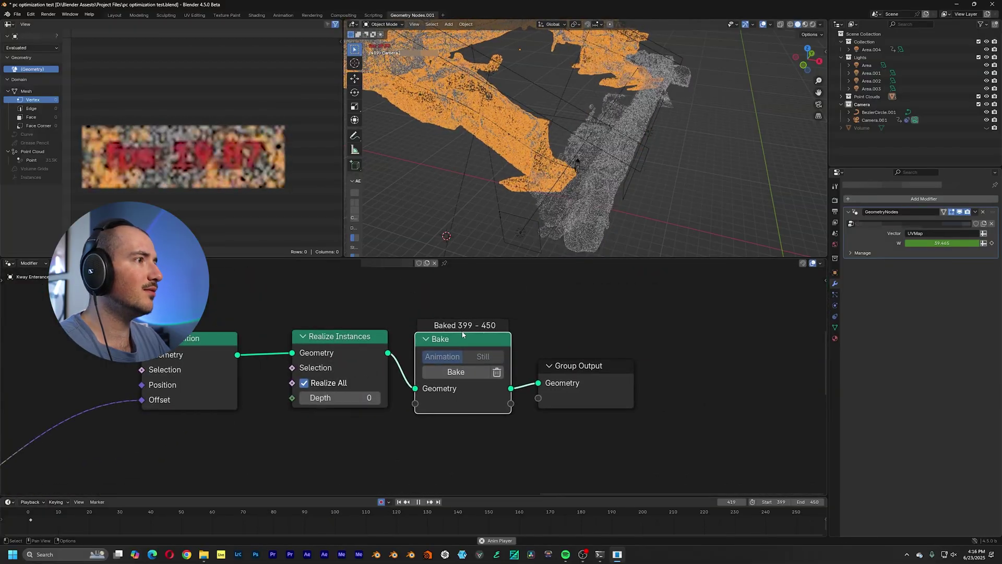
left_click(664, 67)
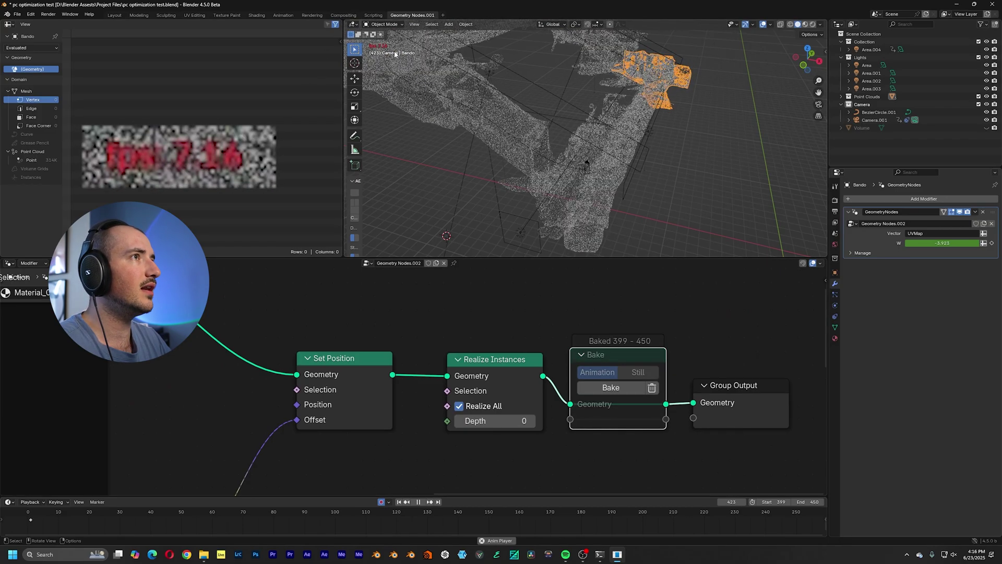
left_click(114, 15)
key("space")
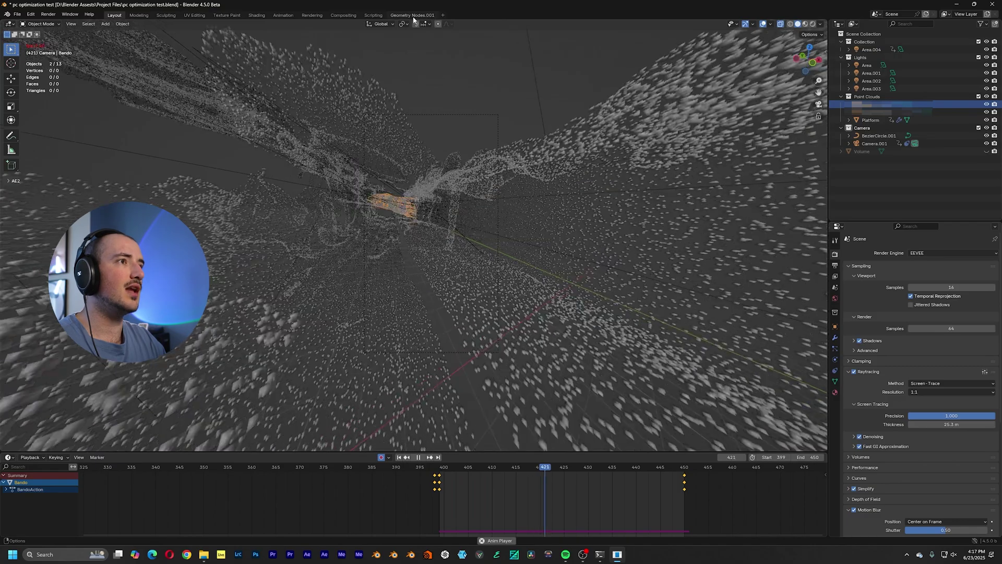
- During playback, open Geometry Nodes.001 and inspect the Platform and another point cloud's Bake nodes
left_click(412, 15)
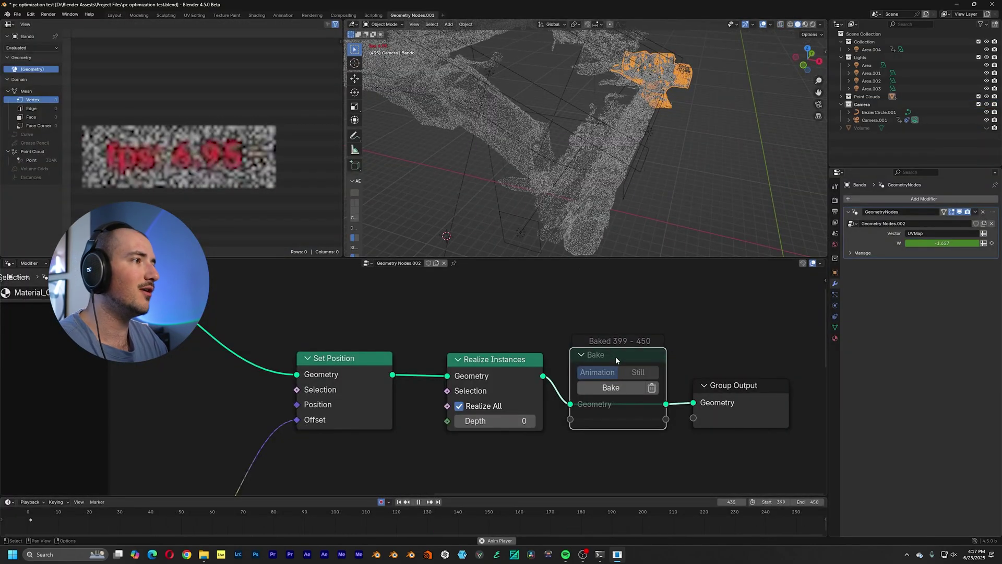
left_click(635, 139)
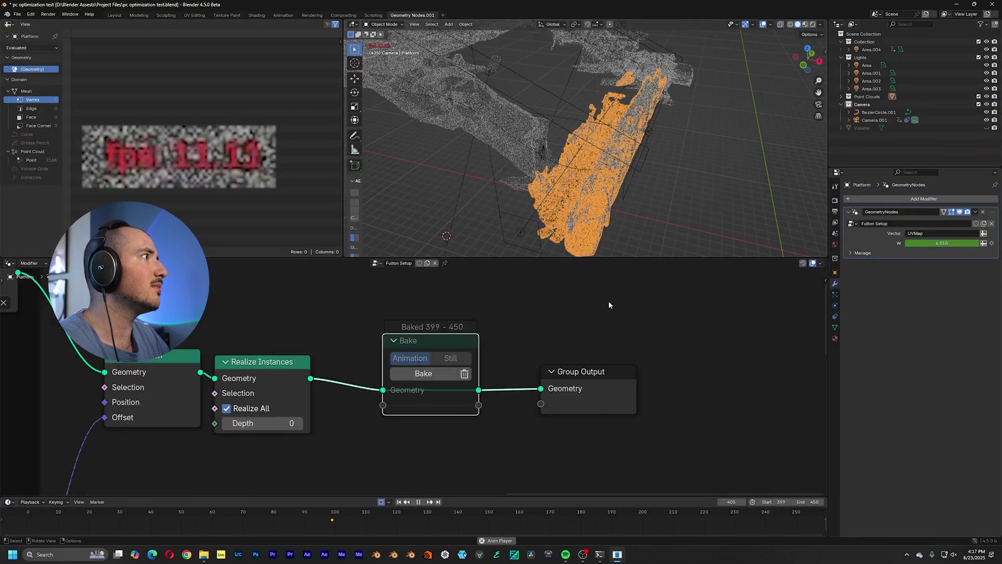
left_click(481, 199)
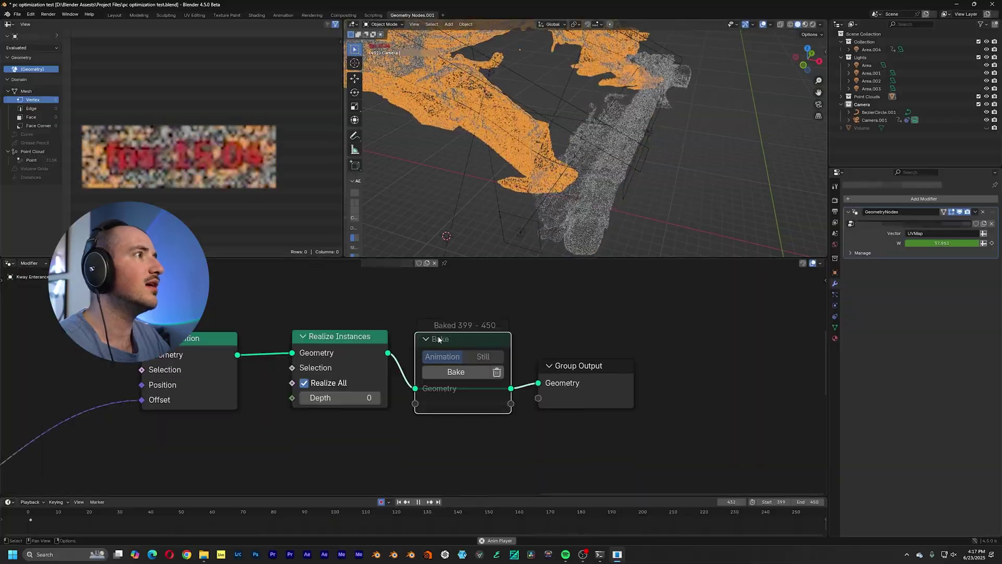